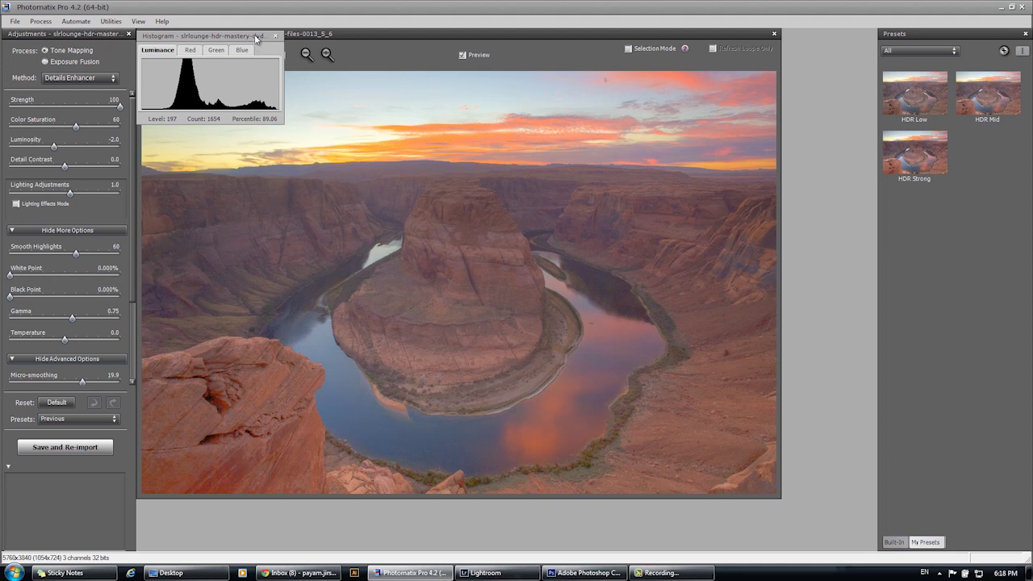
Move the Histogram window aside so it doesn't cover the Details Enhancer preview
left_click_drag(254, 34, 941, 249)
Compare HDR Strong, HDR Low and HDR Mid presets, keep HDR Mid, and bring the histogram back
left_click(934, 159)
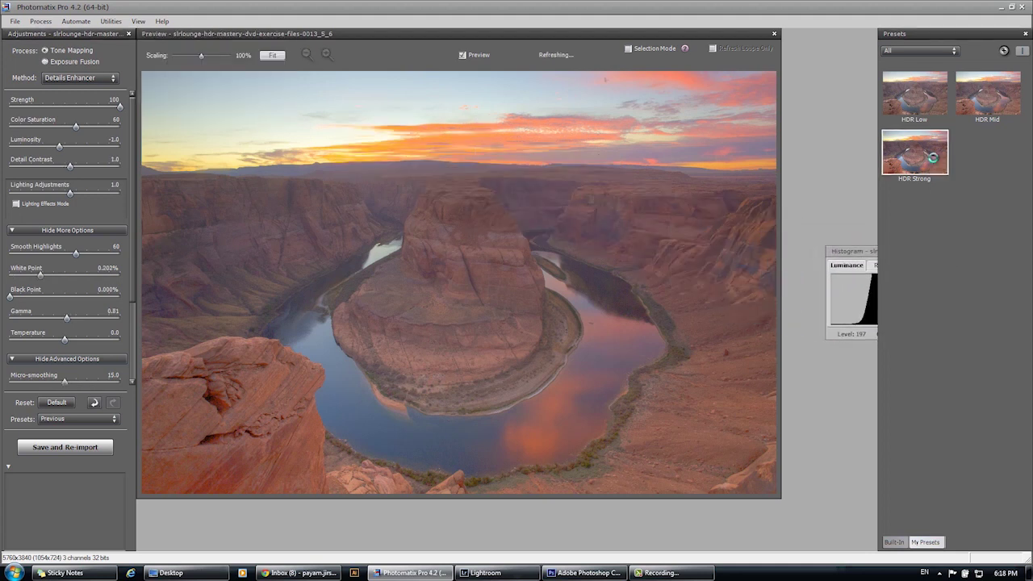
left_click(933, 108)
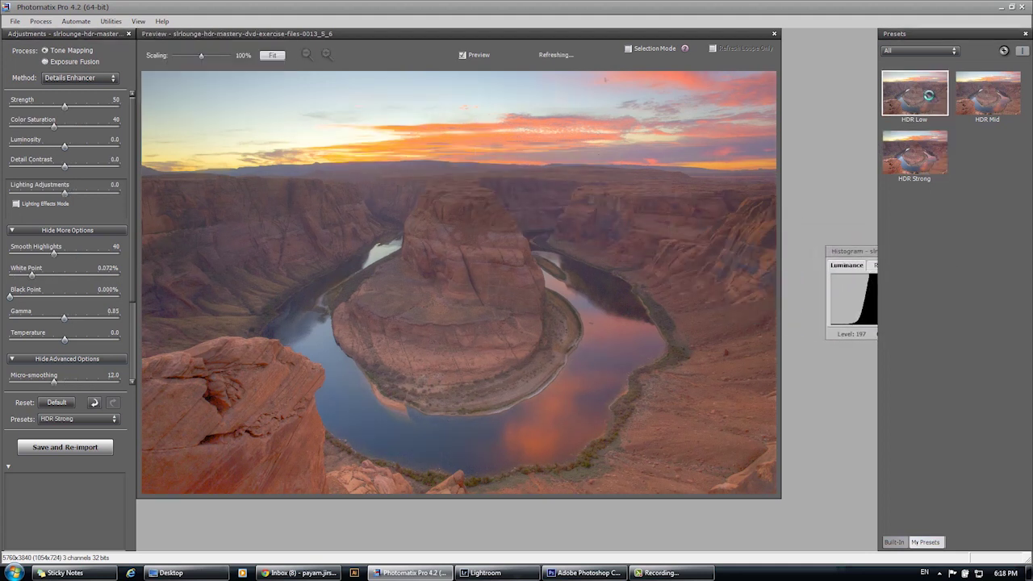
left_click(971, 95)
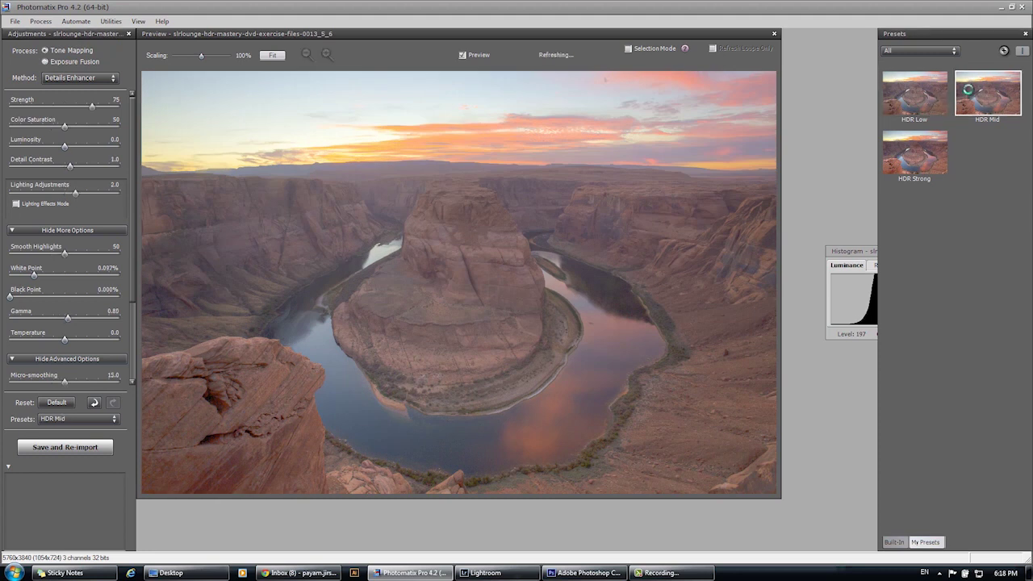
left_click(930, 154)
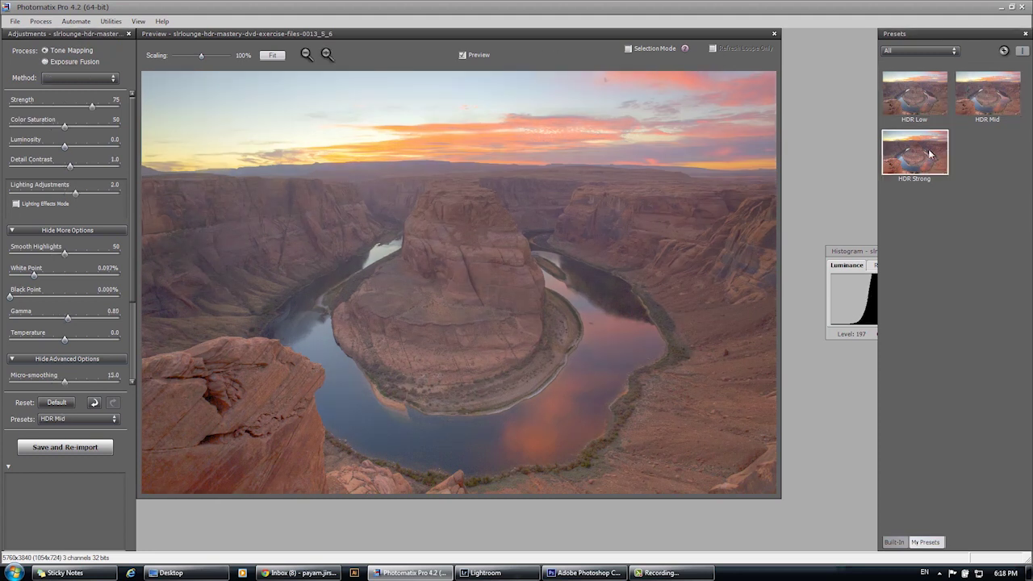
left_click(992, 102)
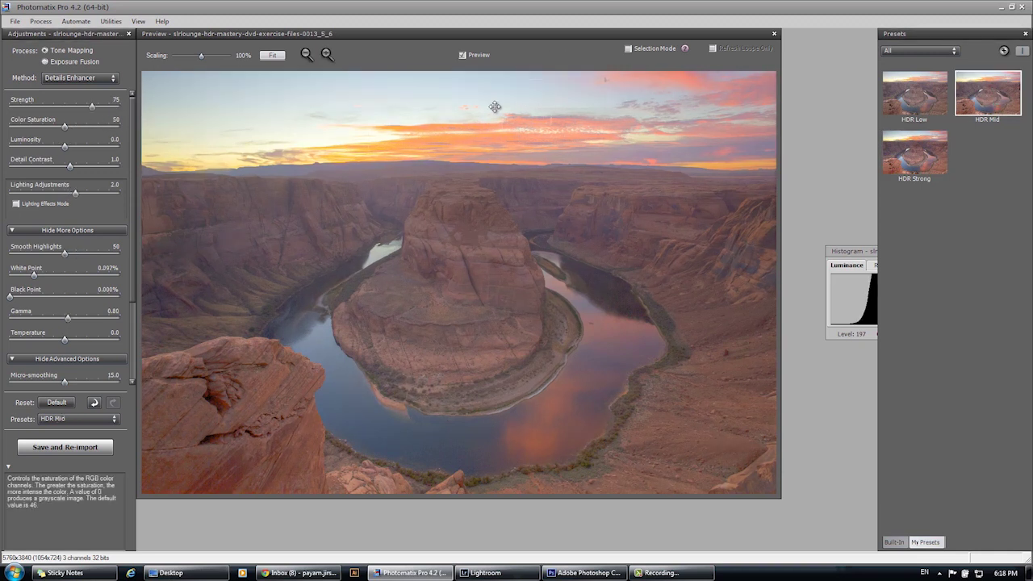
left_click_drag(863, 253, 714, 224)
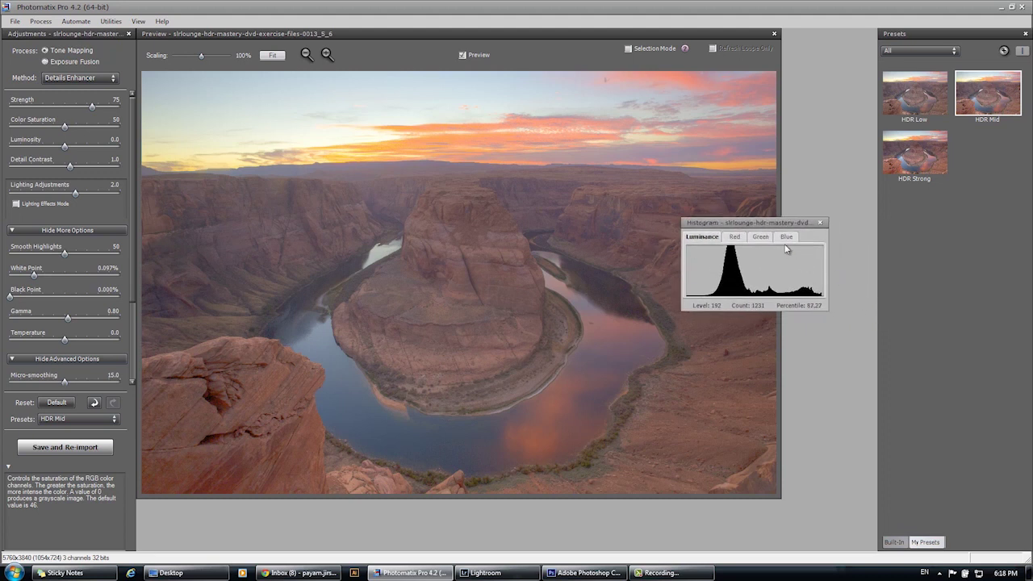
Lower Luminosity past -2.9 down to -5.1 to darken the tone-mapped canyon
left_click_drag(771, 228, 808, 257)
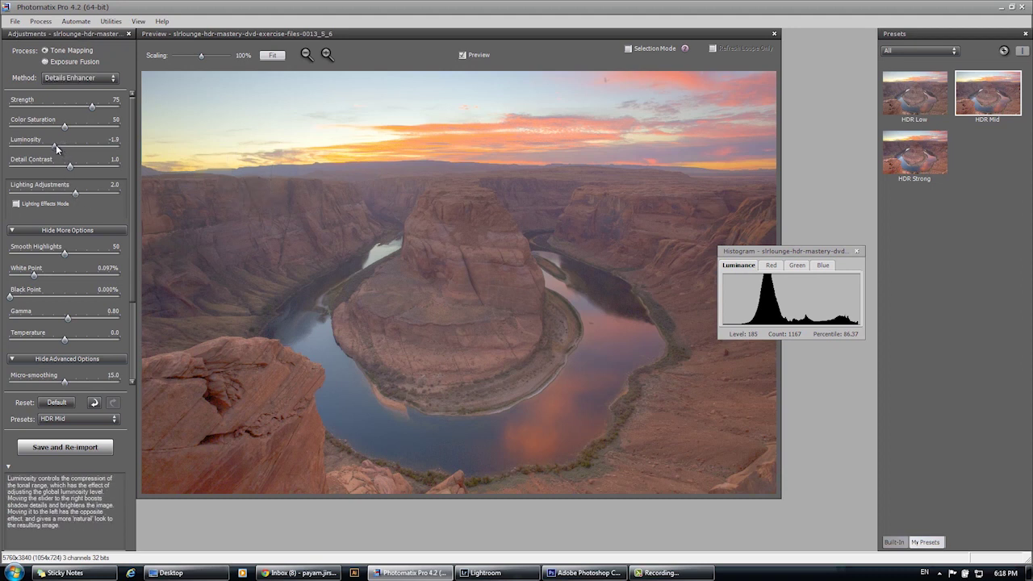
left_click(55, 145)
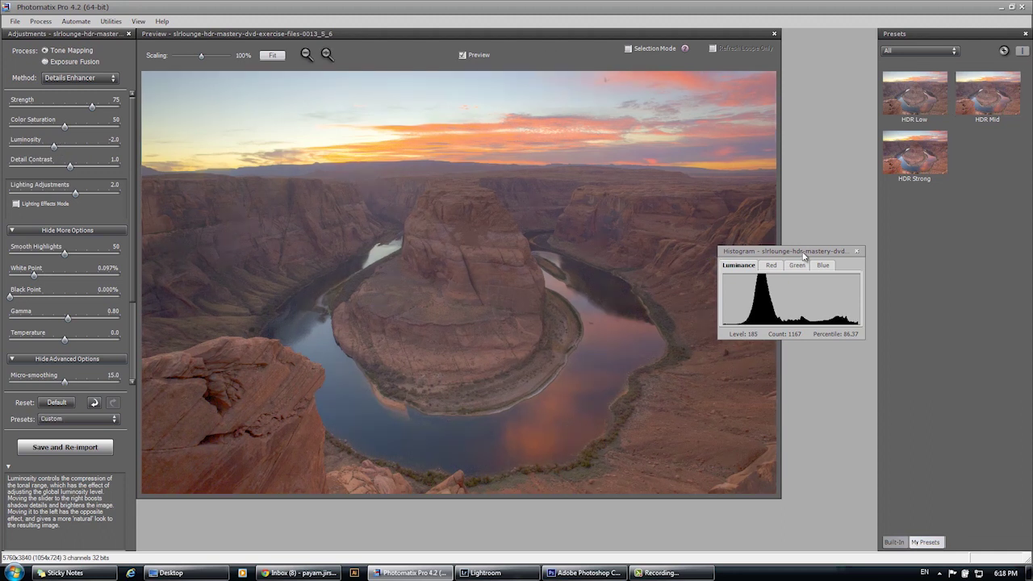
left_click_drag(784, 252, 712, 256)
left_click(49, 147)
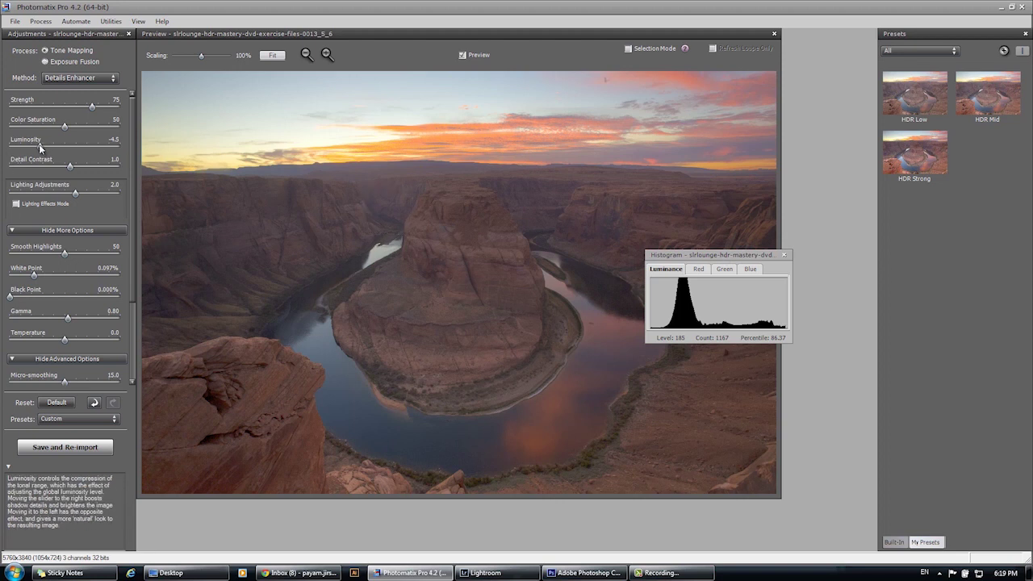
left_click_drag(37, 144, 35, 144)
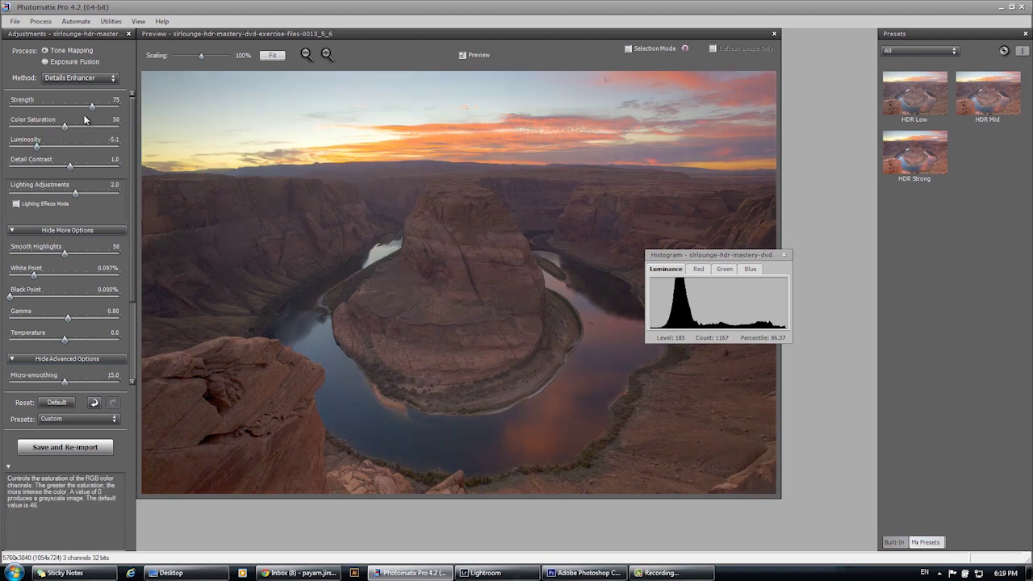
Raise Strength to 100, ease Luminosity to -3.0 and boost Detail Contrast to 2.0
left_click_drag(101, 113, 122, 109)
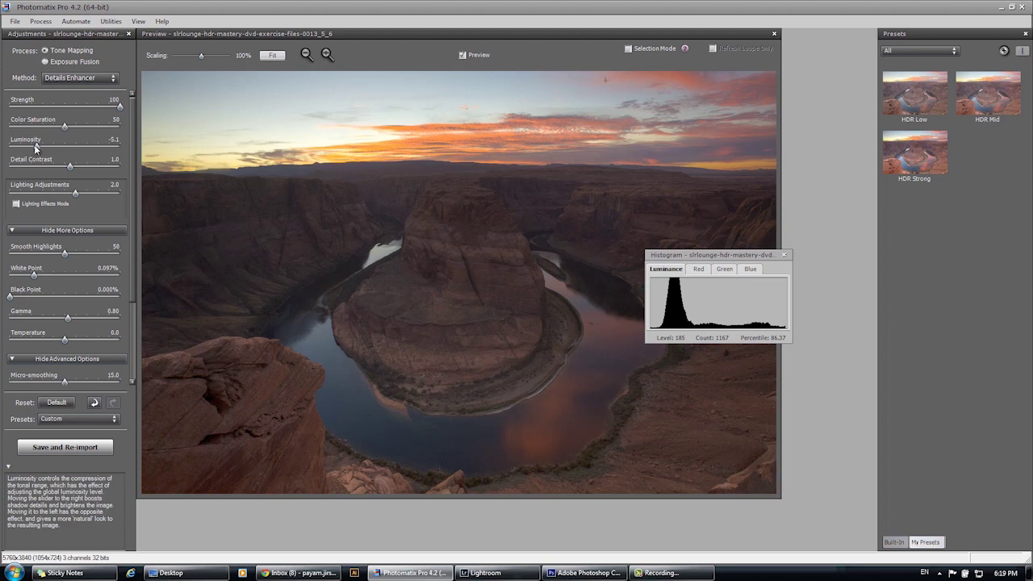
left_click_drag(44, 146, 45, 146)
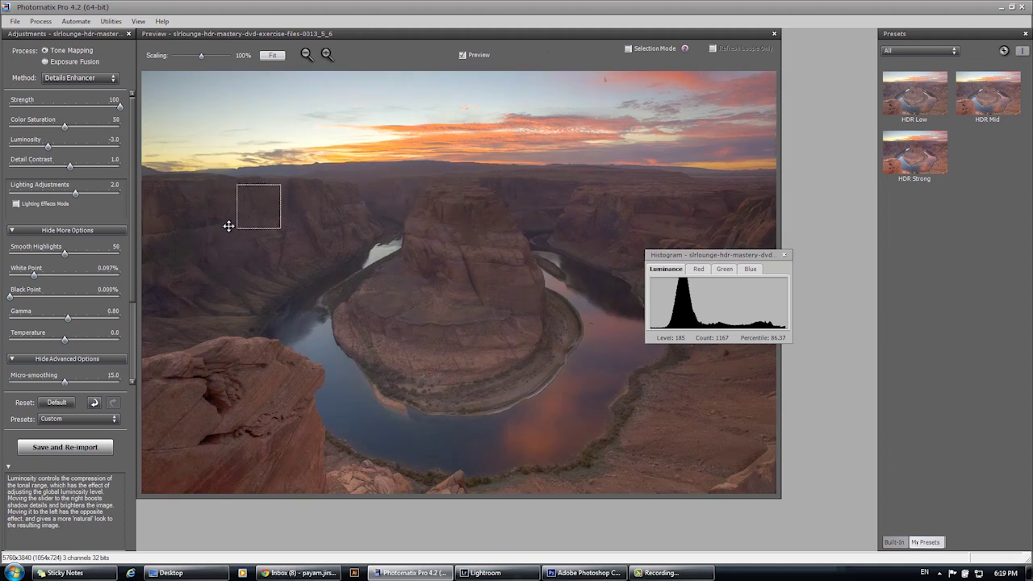
left_click_drag(69, 167, 77, 170)
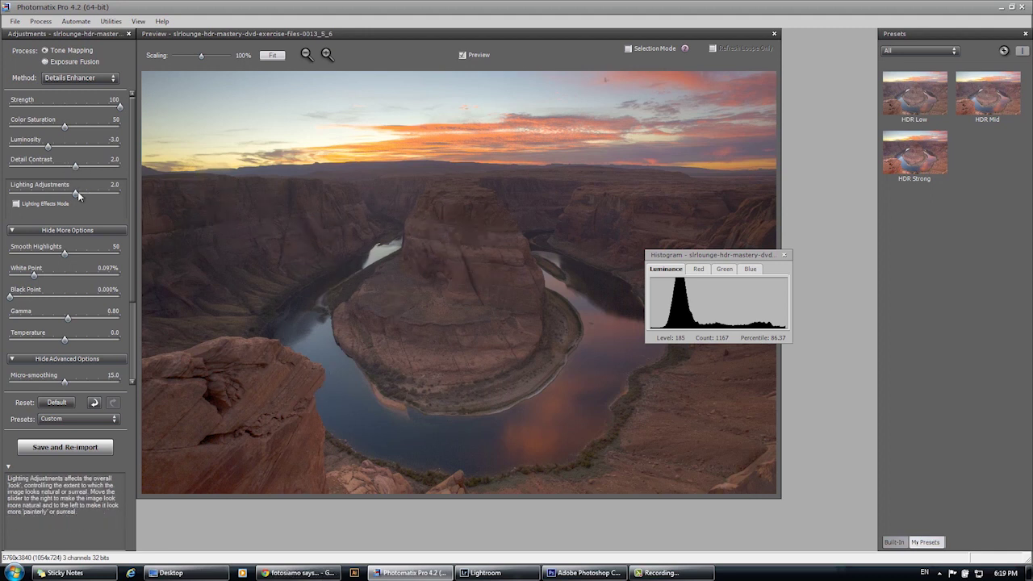
Try Lighting Adjustments at 0.6 and -4.5, settle on 1.4, and raise Smooth Highlights to 59
left_click_drag(71, 194, 51, 191)
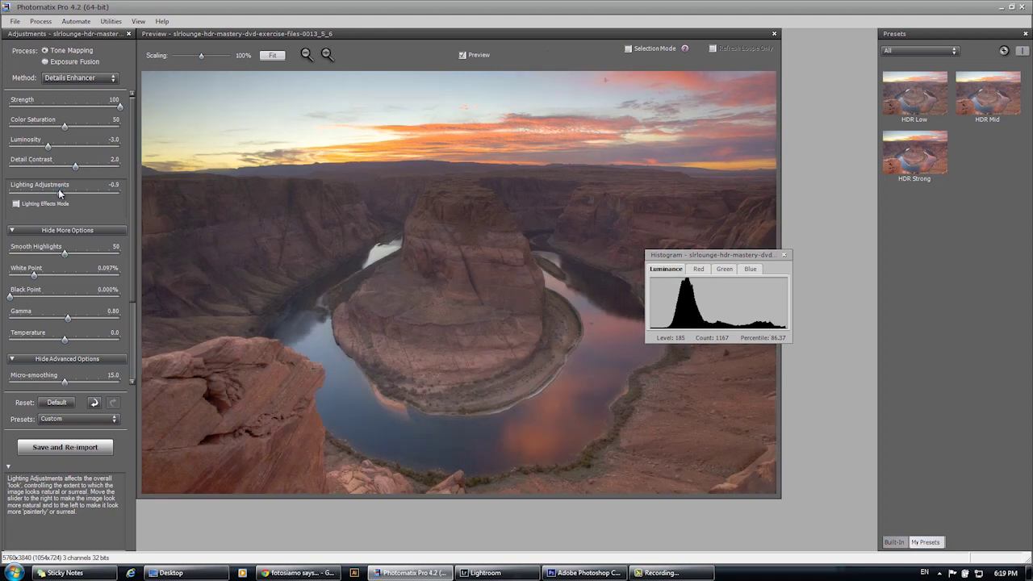
left_click_drag(51, 192, 39, 192)
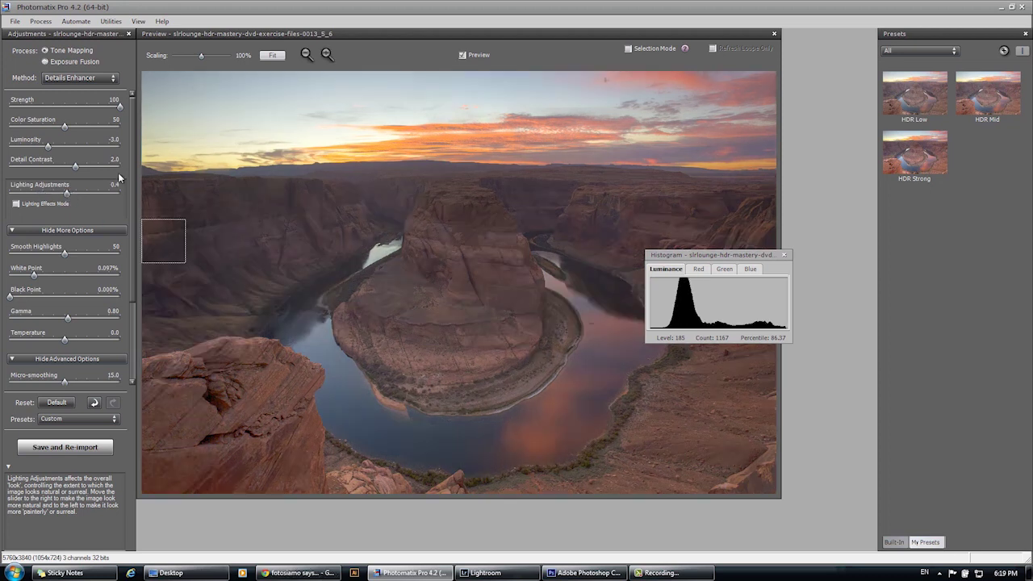
left_click_drag(71, 196, 73, 191)
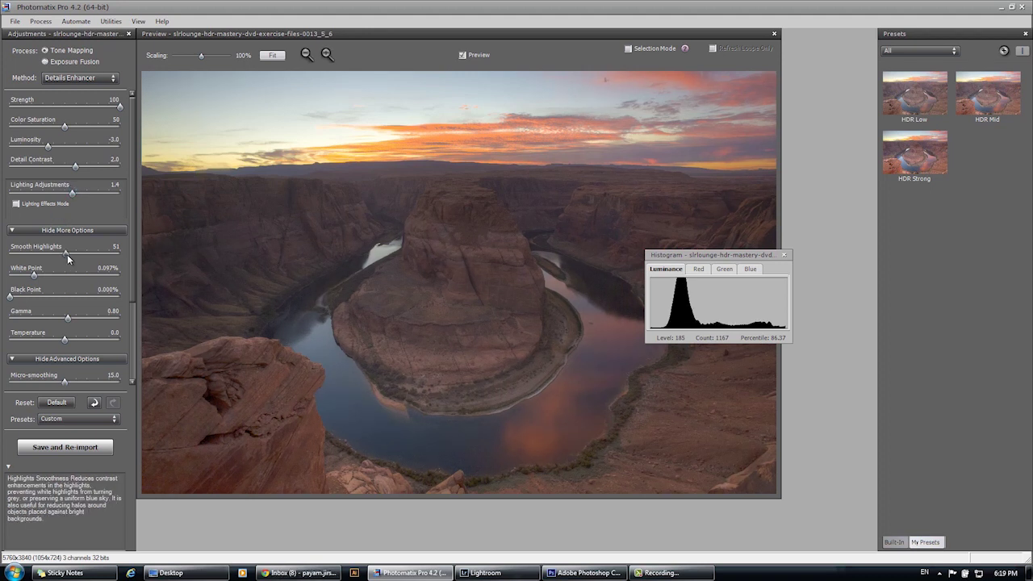
left_click_drag(67, 254, 73, 258)
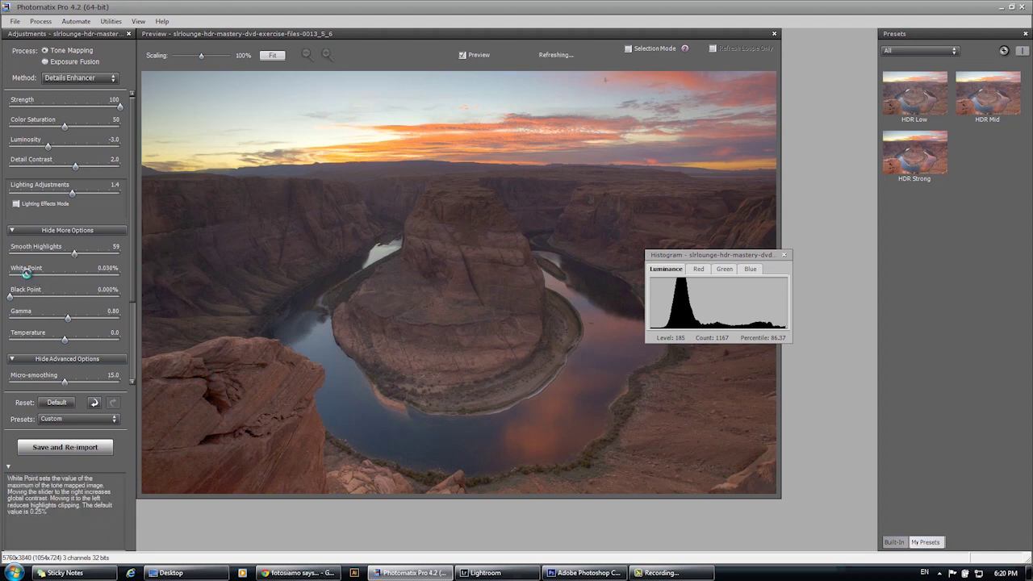
Drop White Point to 0.000% and raise Gamma to 0.90
left_click_drag(22, 276, 9, 276)
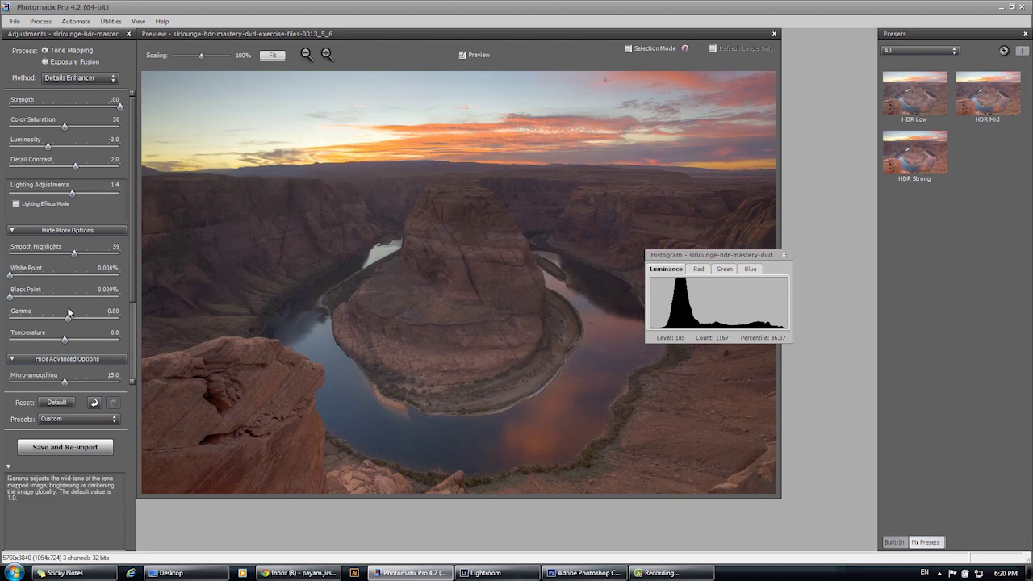
scroll(134, 285, "down", 1)
scroll(130, 295, "down", 1)
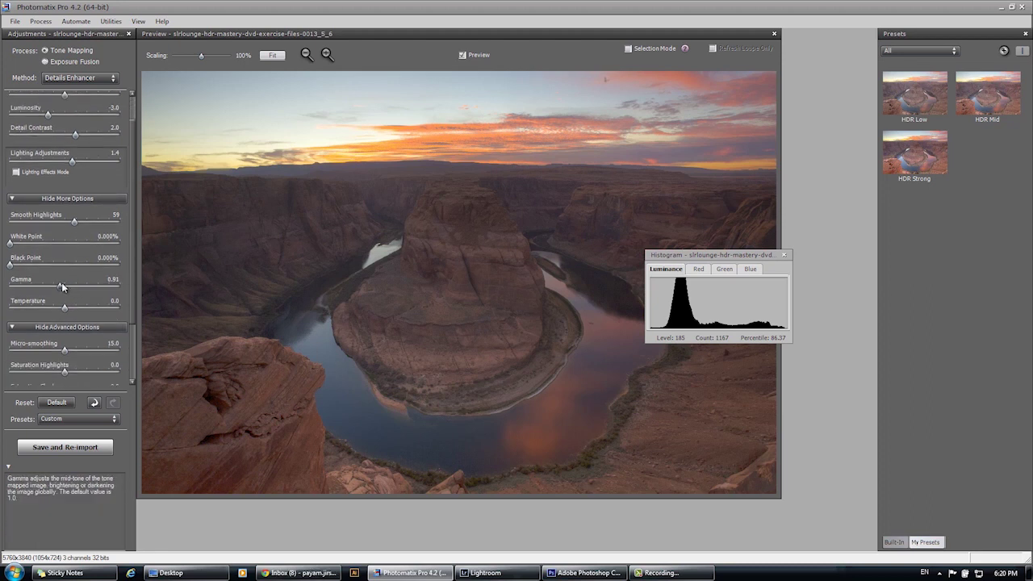
left_click(63, 284)
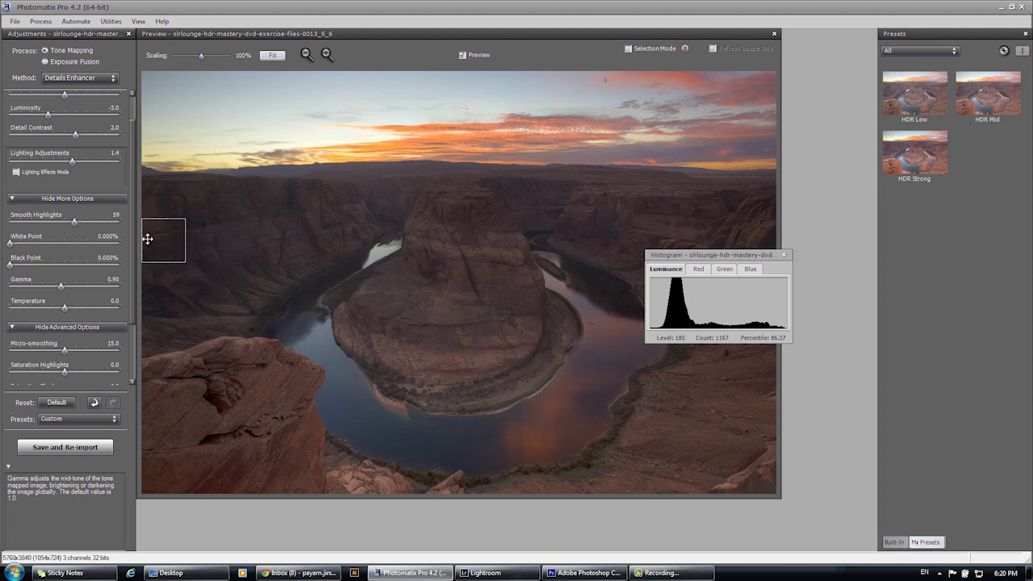
Reduce Micro-smoothing to 3.0 for crisper detail
scroll(124, 252, "down", 3)
scroll(123, 266, "down", 2)
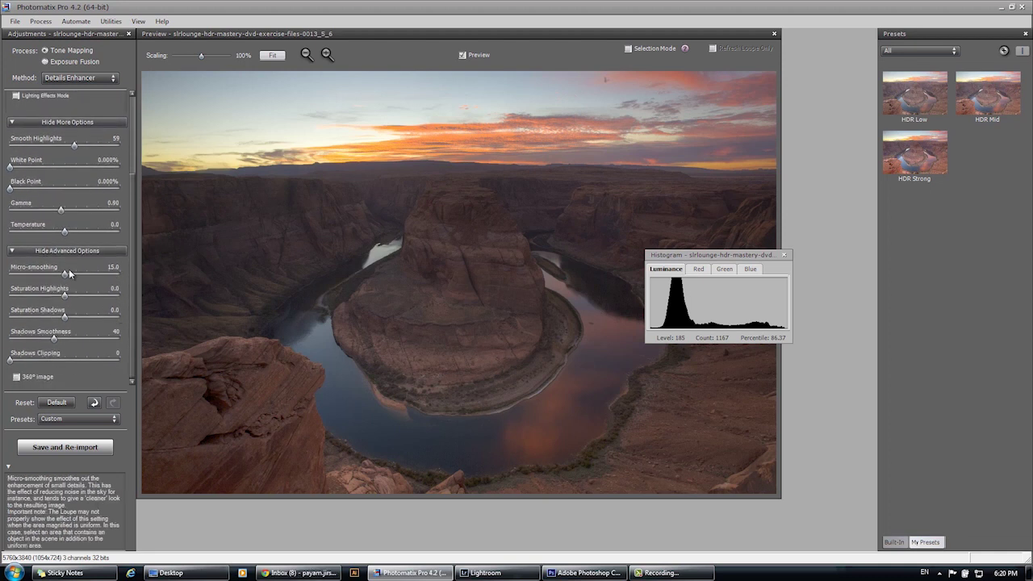
left_click_drag(40, 272, 19, 273)
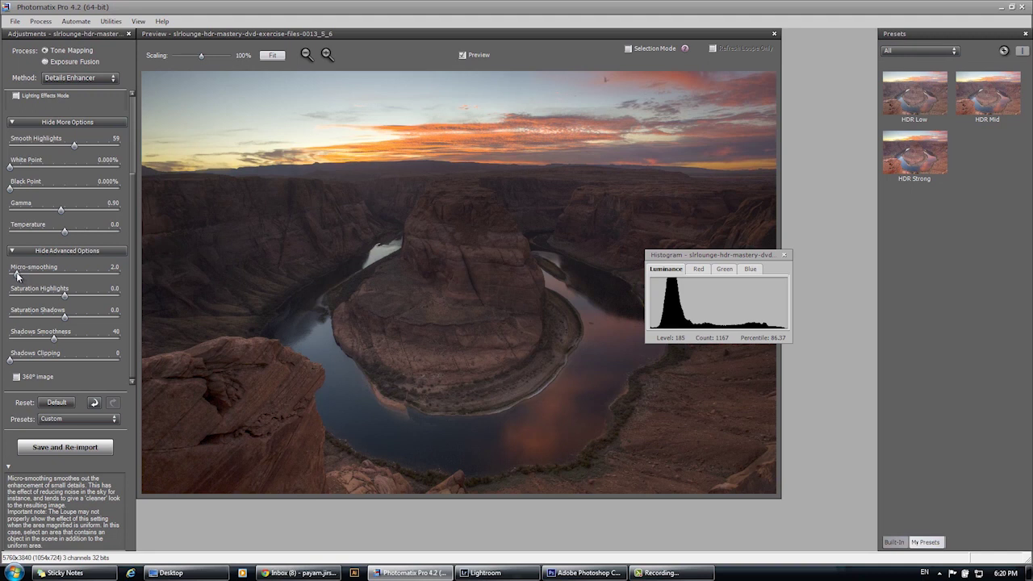
left_click_drag(21, 277, 20, 277)
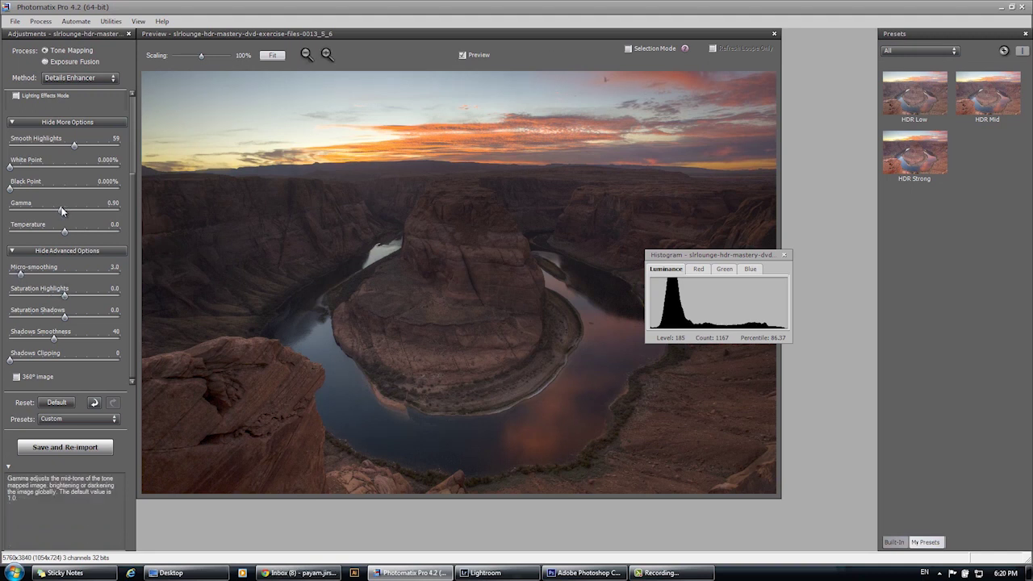
Return Gamma to 0.80 and process the final image with Save and Re-import
left_click_drag(67, 211, 69, 208)
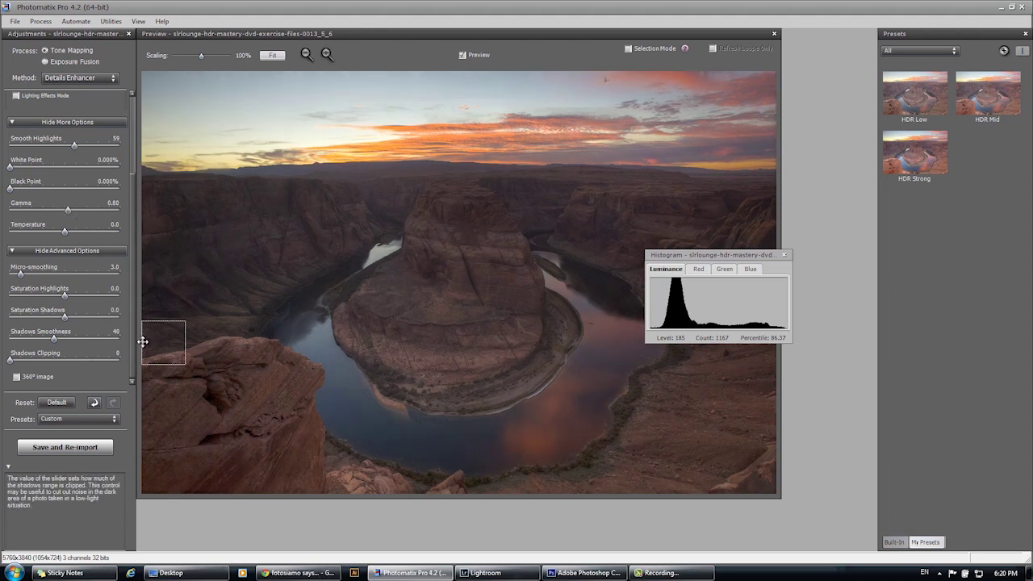
scroll(68, 248, "up", 3)
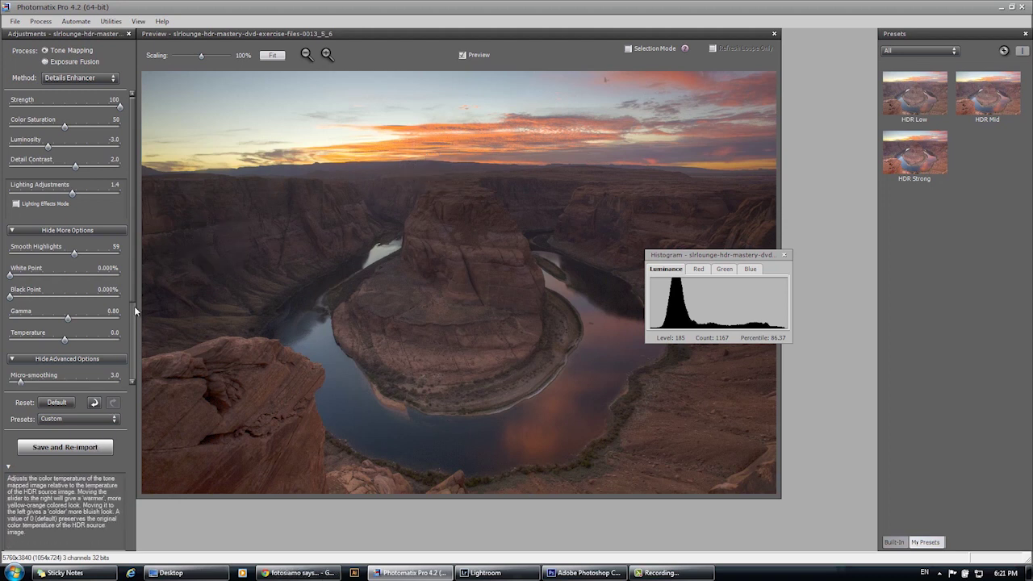
left_click(81, 447)
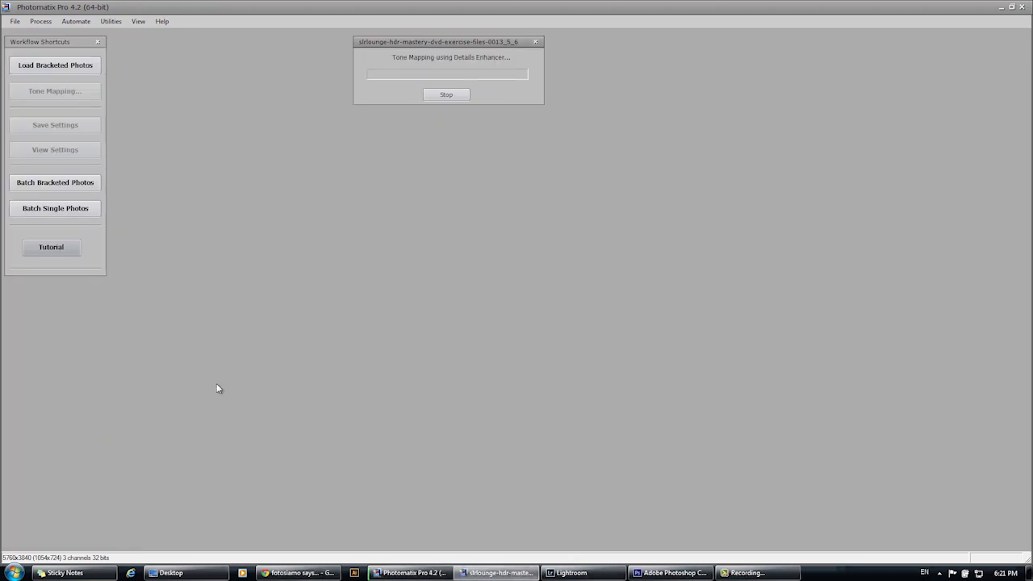